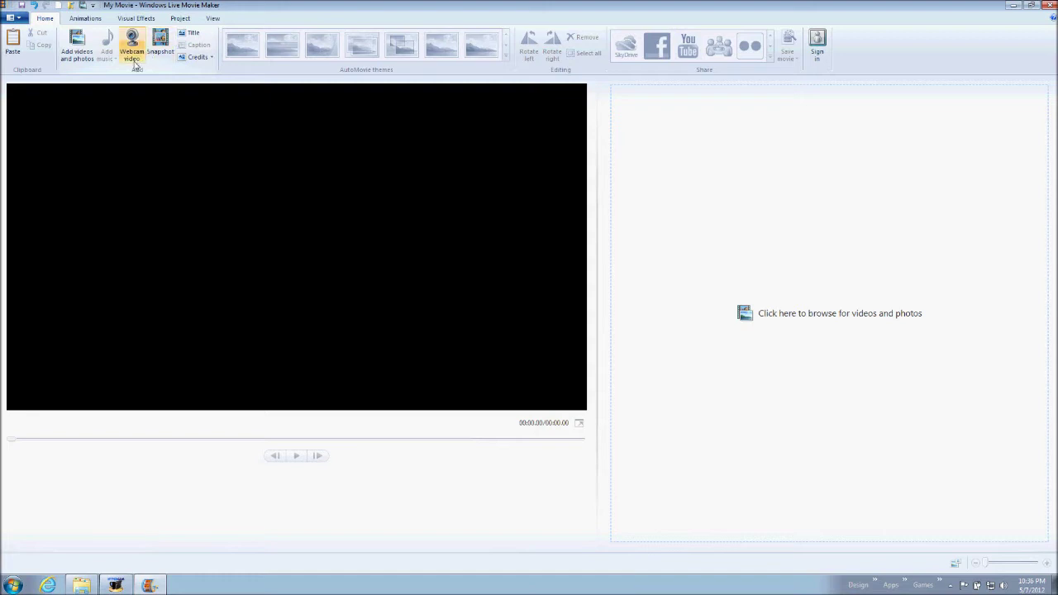
- Open the Add videos and photos dialog from the Home tab
left_click(75, 64)
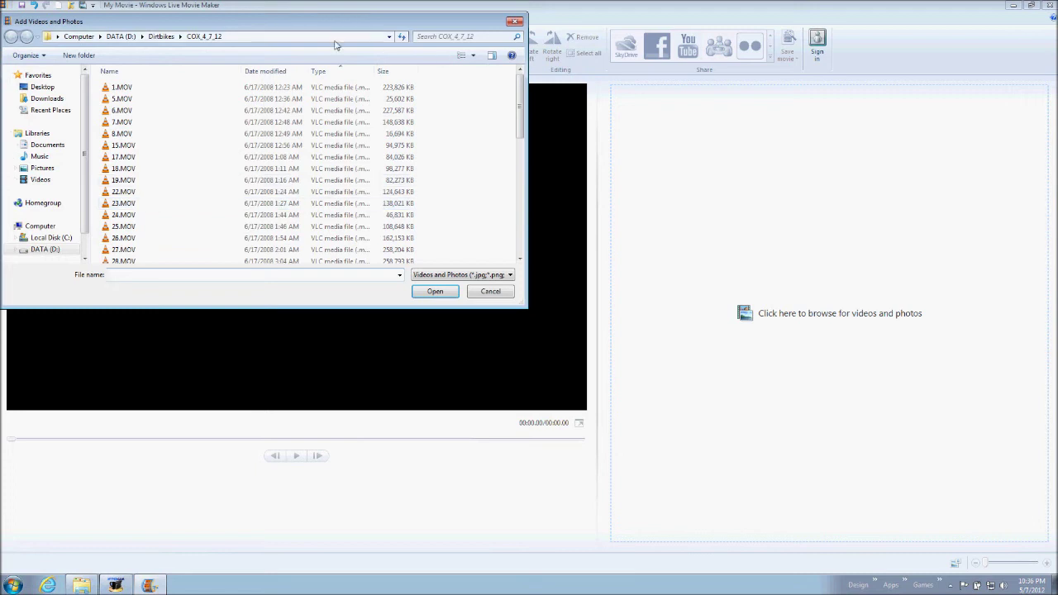
- Import FILE0023.MOV from the Dirtbikes folder and shrink the preview
left_click(153, 37)
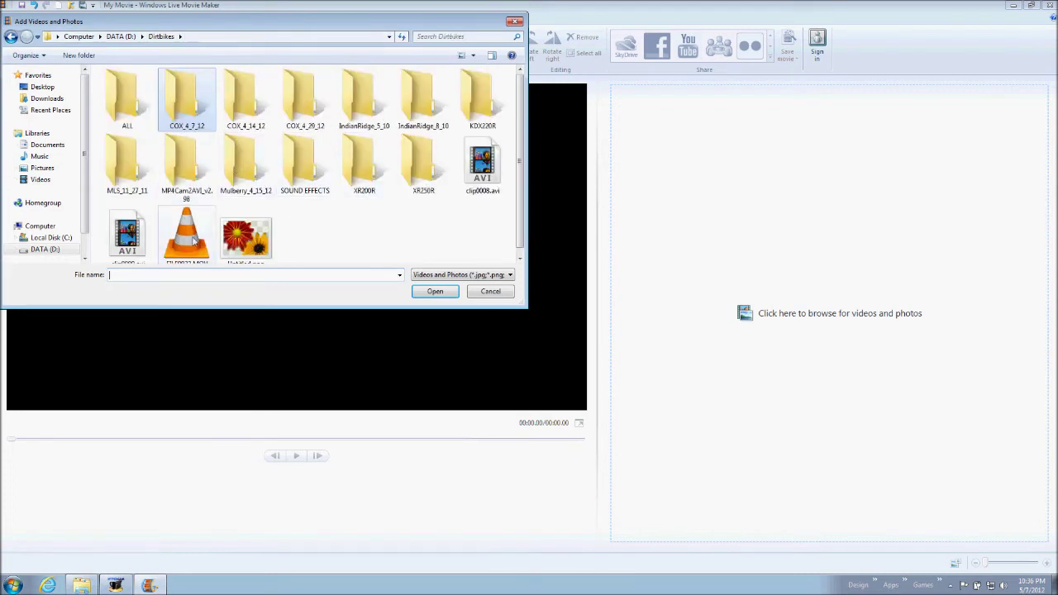
left_click(209, 259)
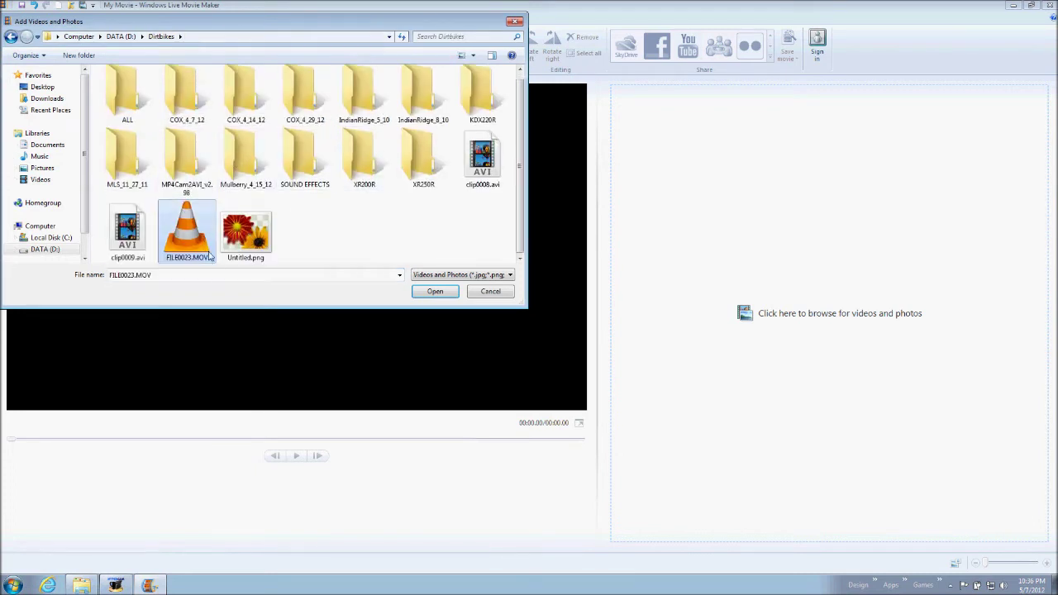
left_click(424, 294)
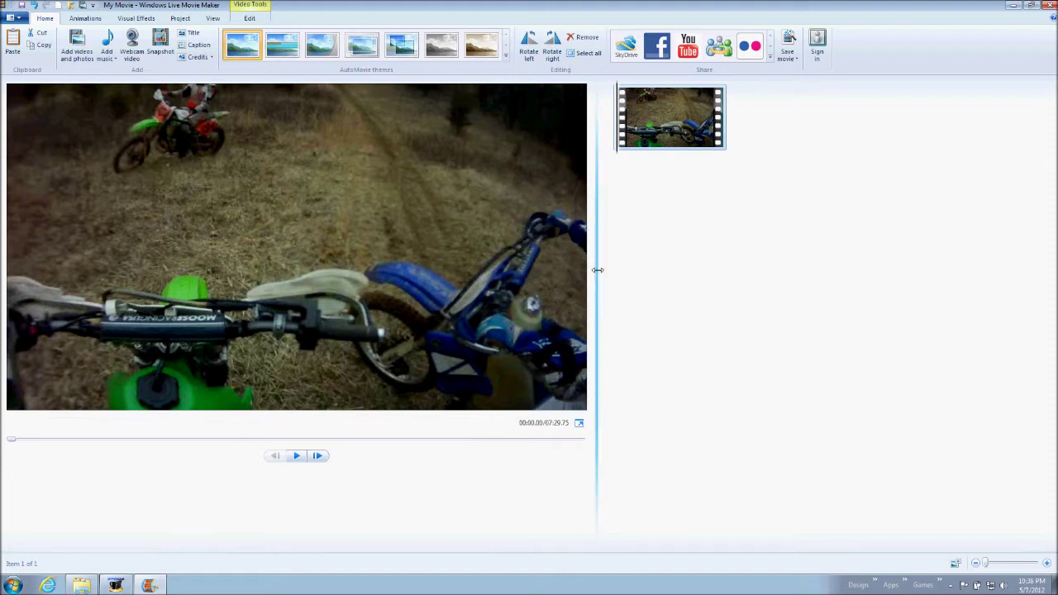
left_click_drag(596, 269, 165, 262)
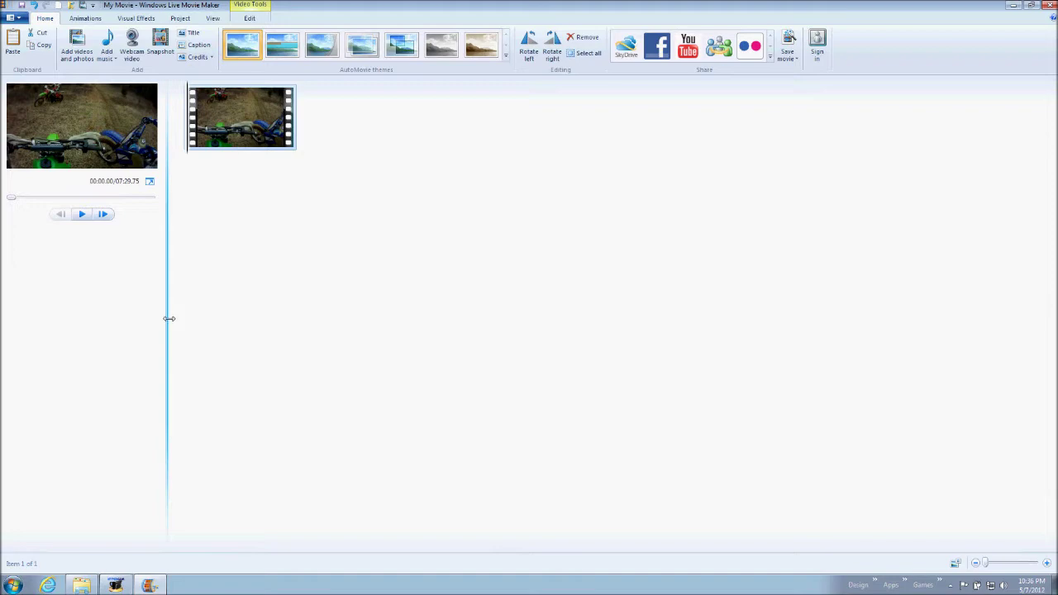
- Drag the preview/storyboard splitter far right to enlarge the video preview
left_click_drag(169, 318, 690, 382)
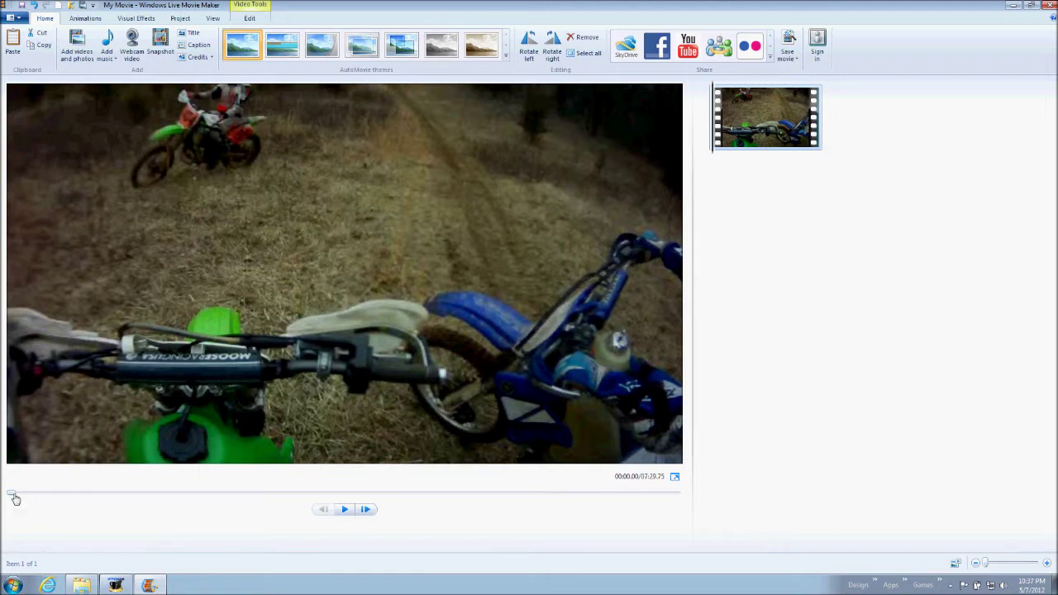
- Move the playhead to 04:15.57 at the creek crossing
left_click_drag(16, 499, 52, 497)
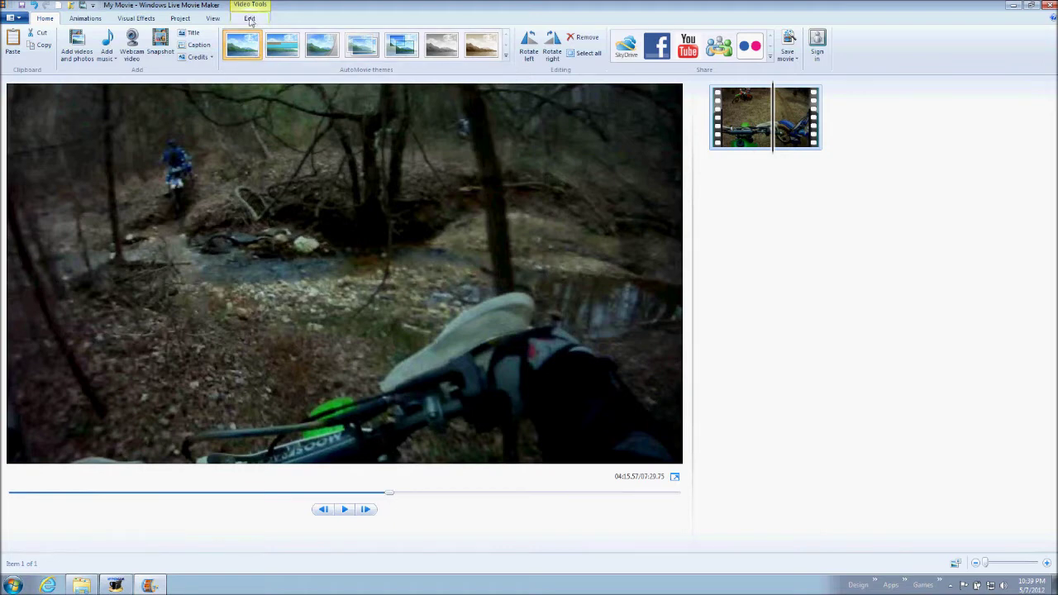
- Split at 04:15.57 and remove the first part, leaving a 03:14.18 clip
left_click(251, 19)
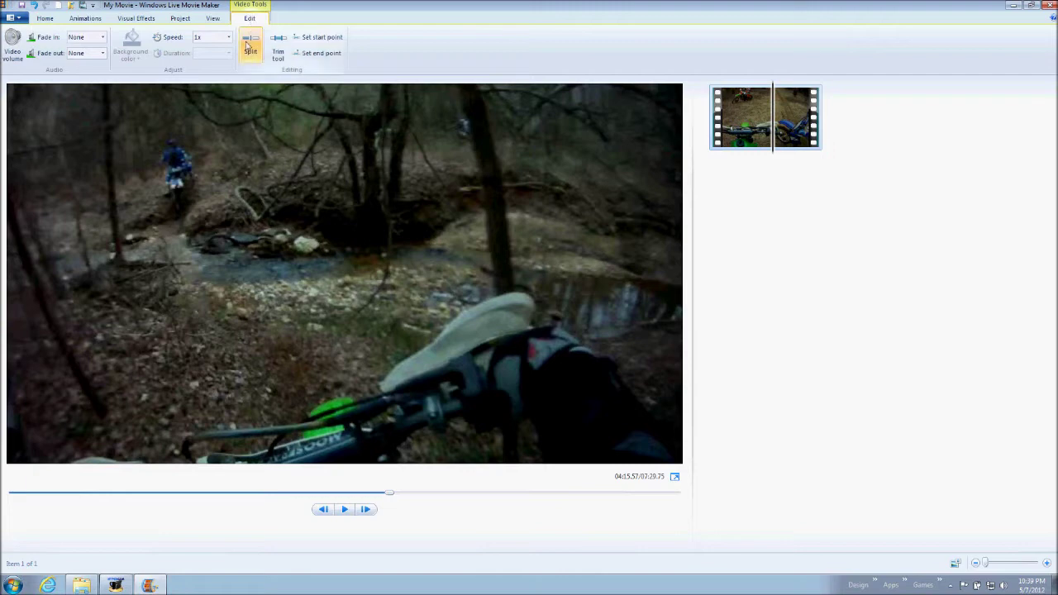
left_click(250, 50)
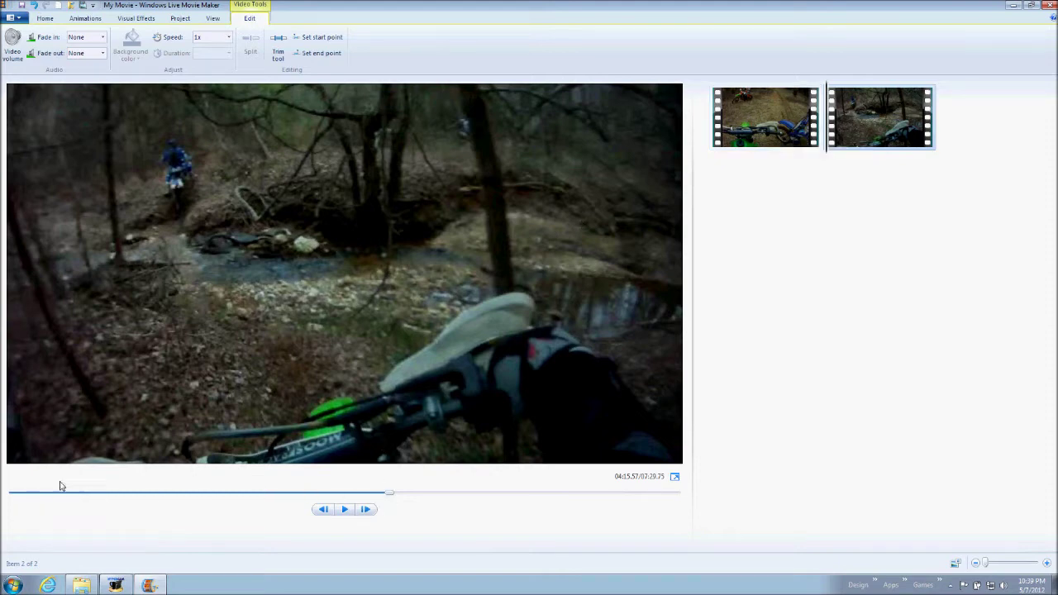
right_click(883, 129)
left_click(764, 175)
right_click(778, 126)
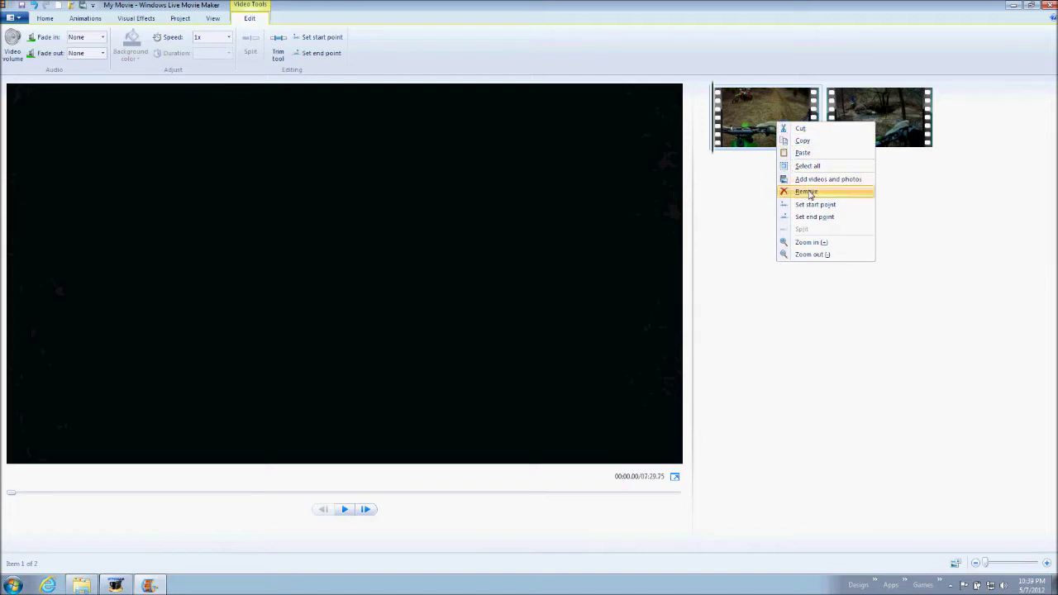
left_click(808, 192)
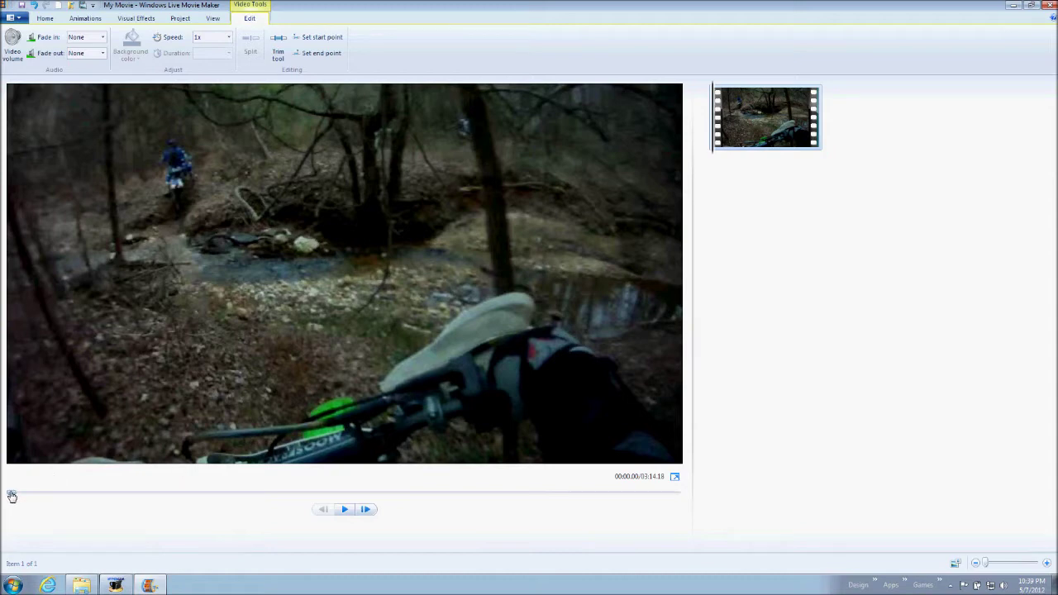
left_click_drag(12, 495, 26, 494)
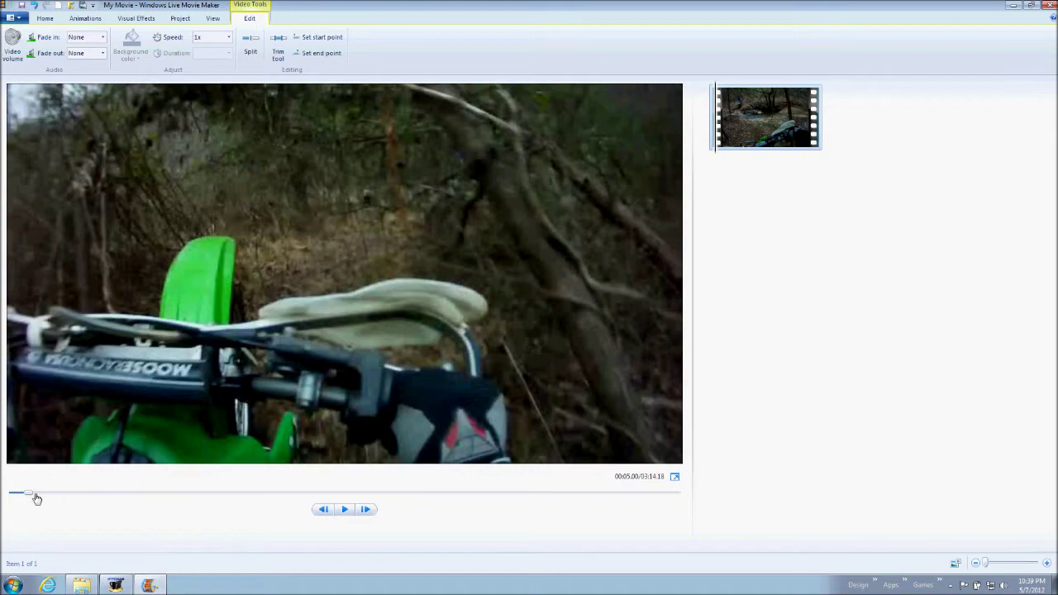
- Scrub the playhead to 00:15.15 and split the clip there
left_click_drag(25, 496, 51, 501)
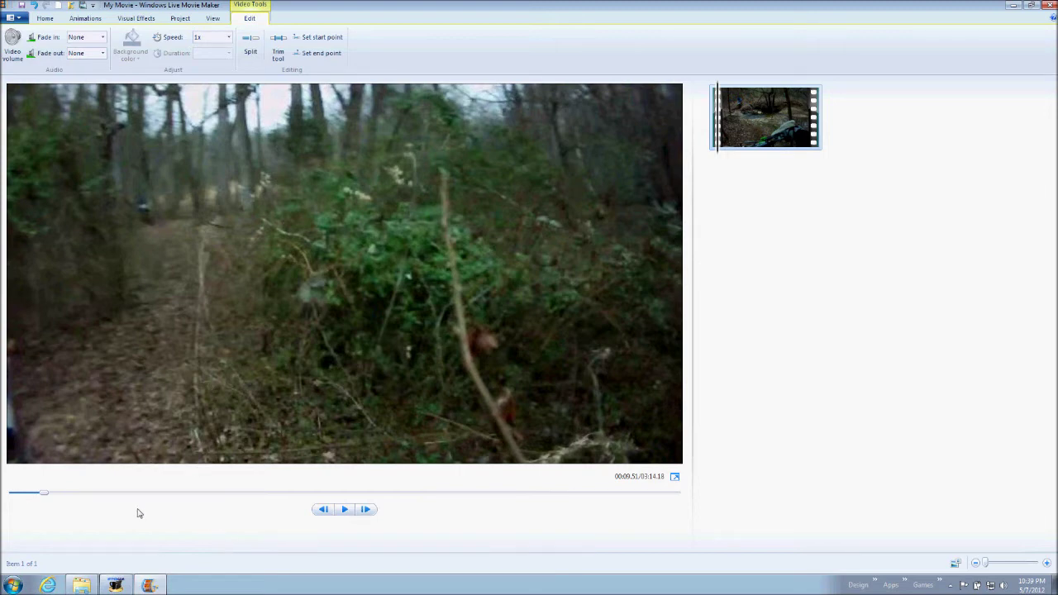
mouse_move(48, 499)
left_mouse_down()
mouse_move(102, 510)
mouse_move(100, 499)
mouse_move(61, 497)
left_mouse_up()
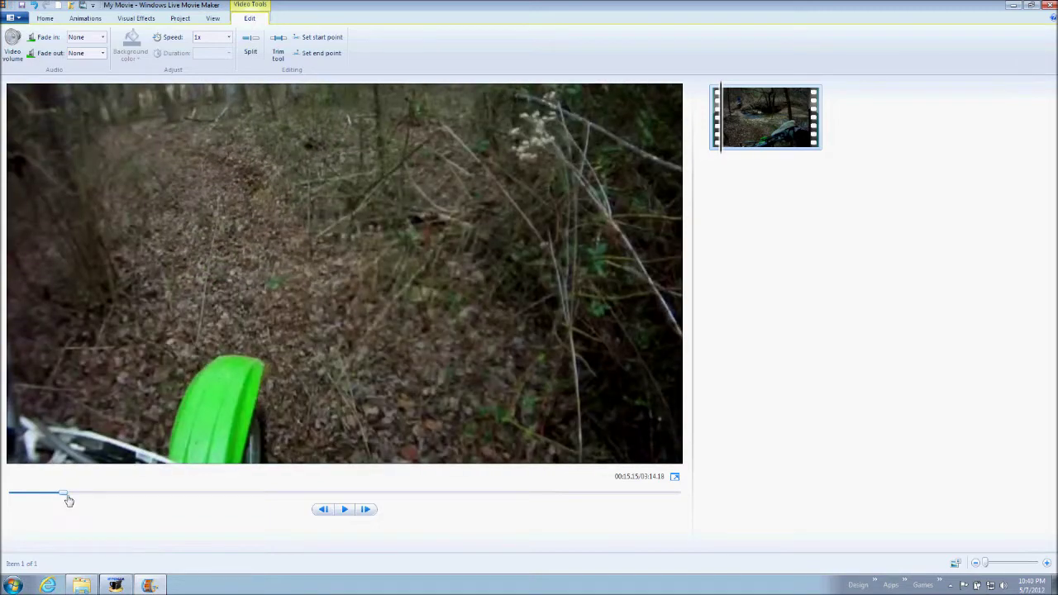
left_click(250, 43)
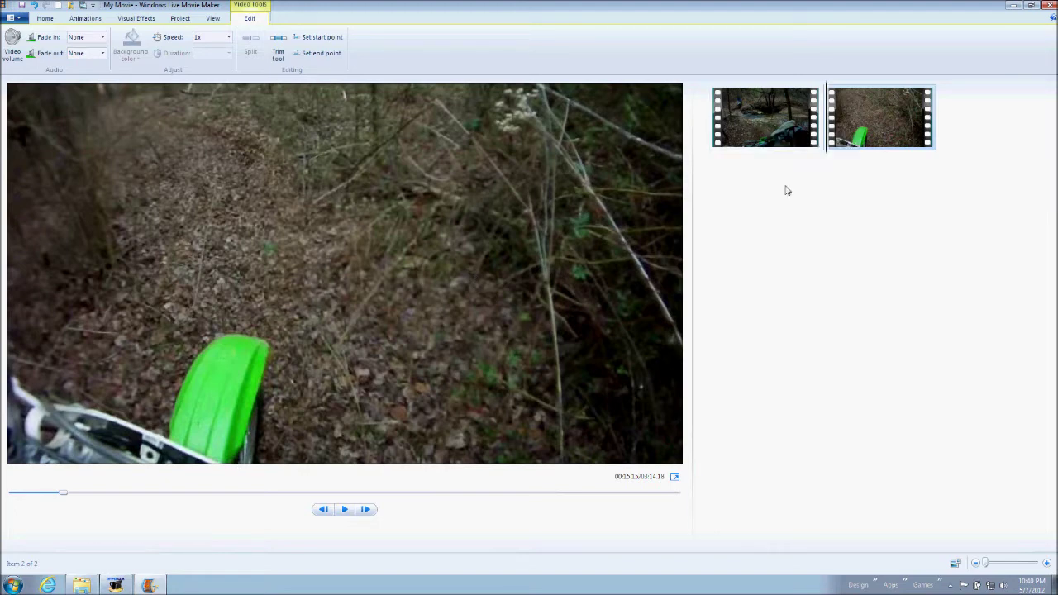
- Remove the second clip after 00:15.15 and return to the start
right_click(869, 140)
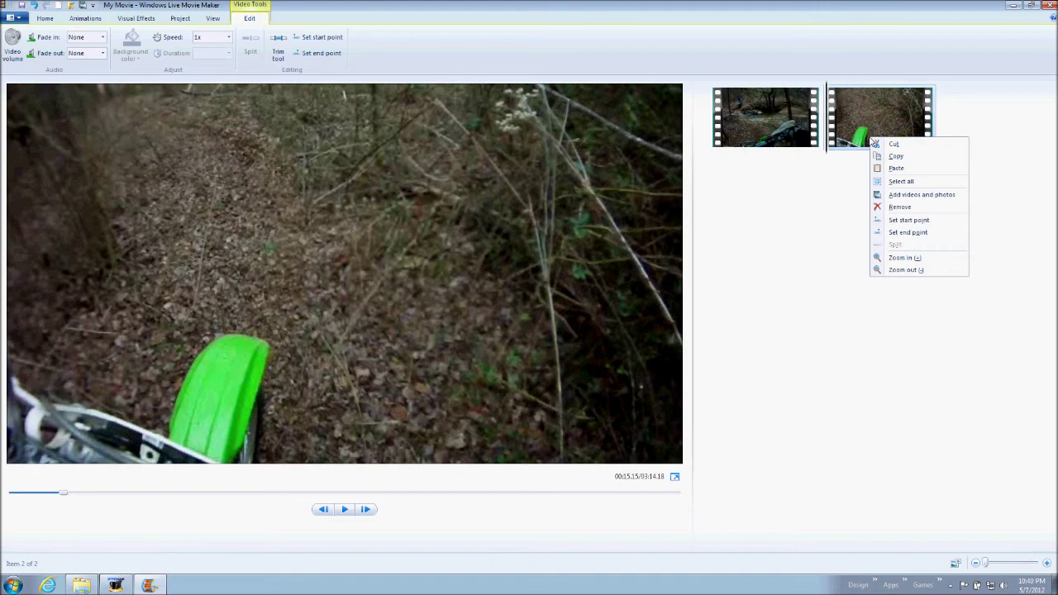
left_click(889, 208)
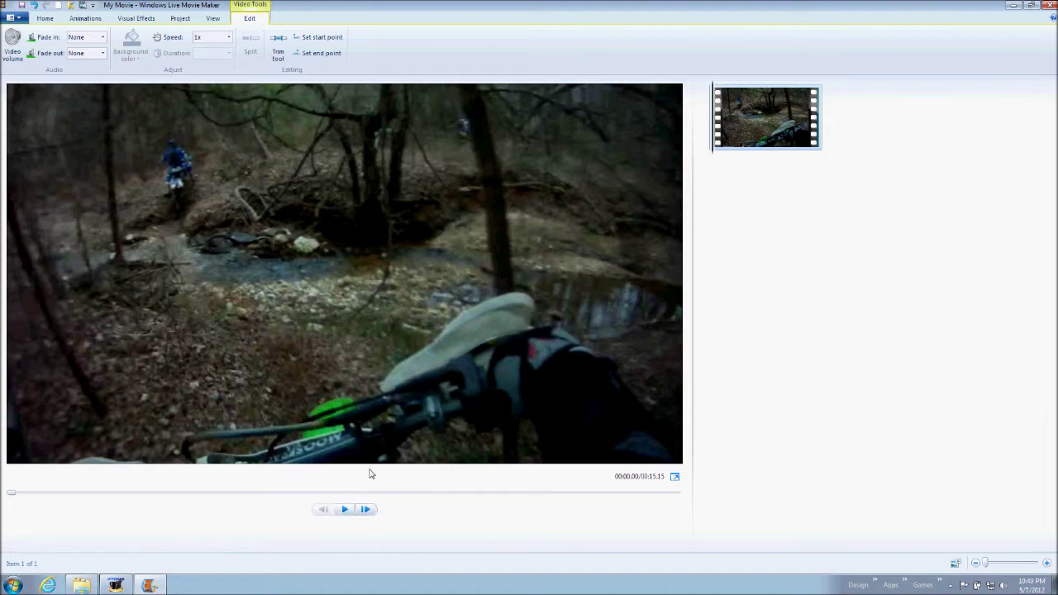
left_click(15, 494)
- Scrub and play the 15.15-second clip, stopping at 00:10.25
left_click_drag(15, 494, 442, 497)
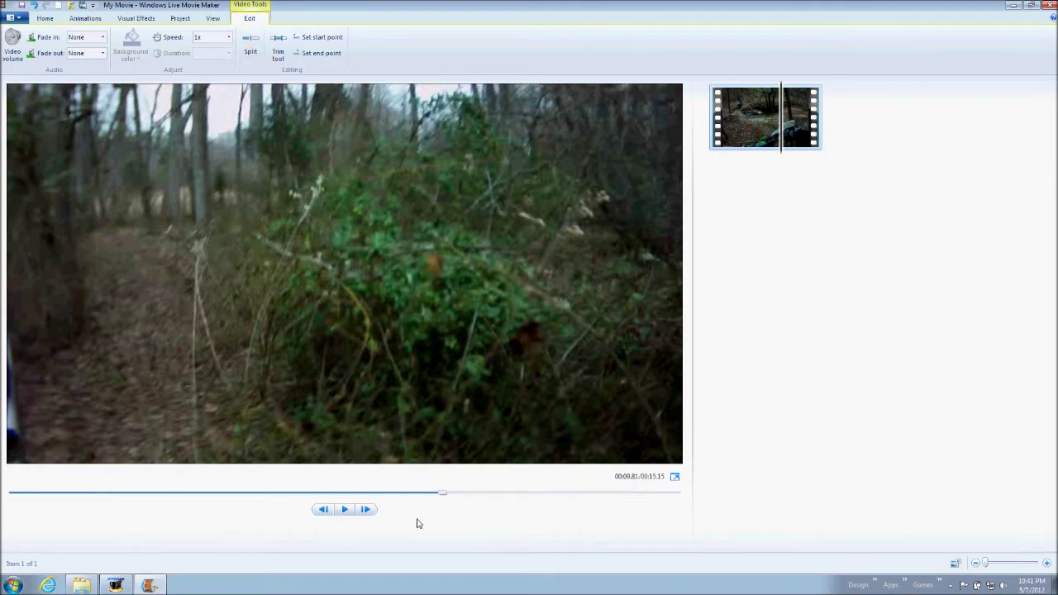
key("space")
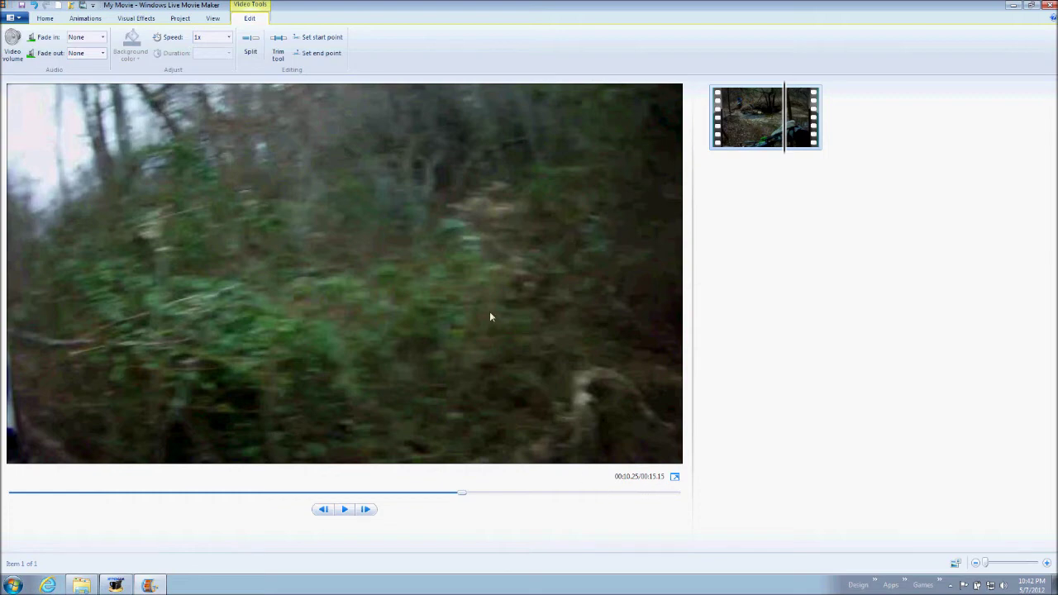
- Split at 00:10.25, then again at 00:11.03, giving three clips
left_click(251, 52)
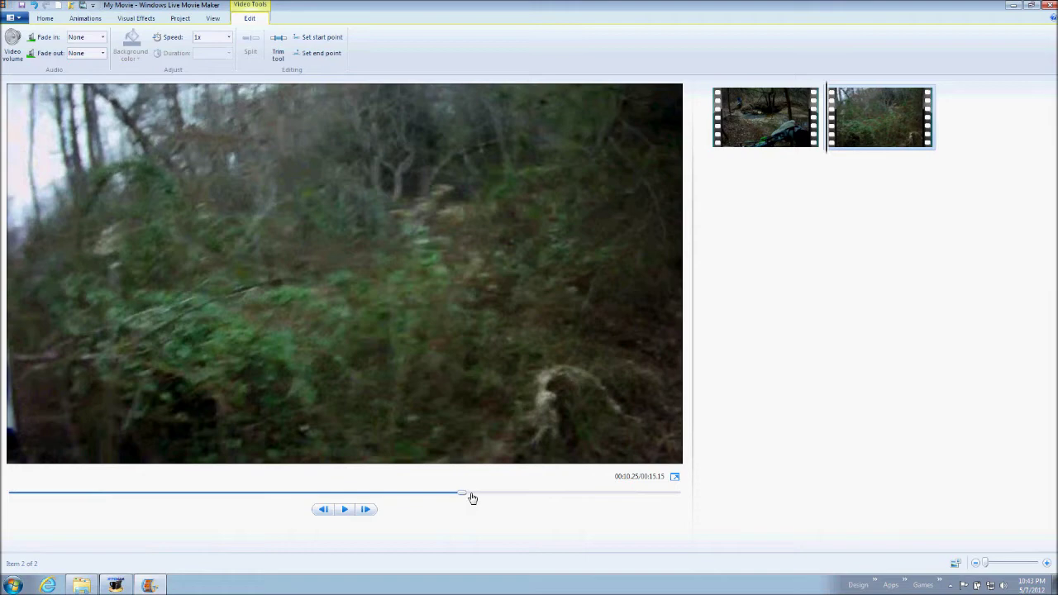
mouse_move(894, 153)
left_click_drag(463, 497, 467, 497)
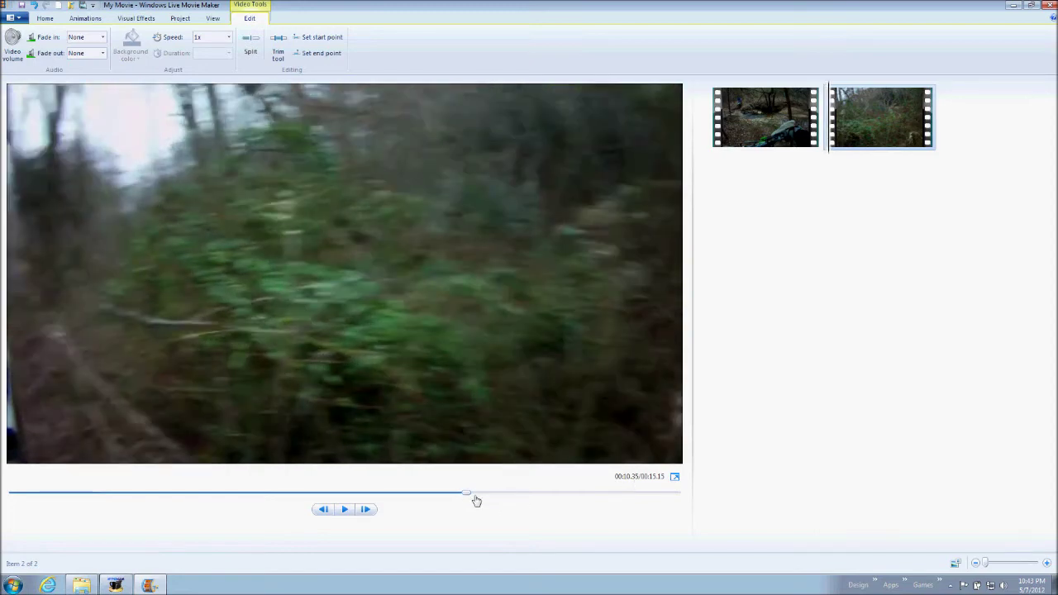
left_click_drag(465, 499, 494, 504)
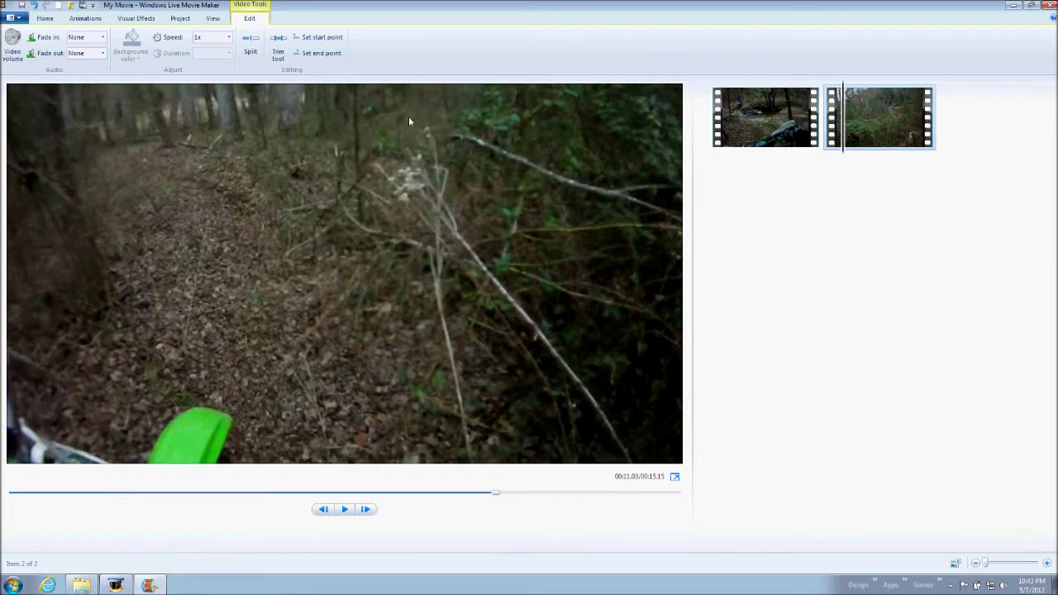
left_click(255, 48)
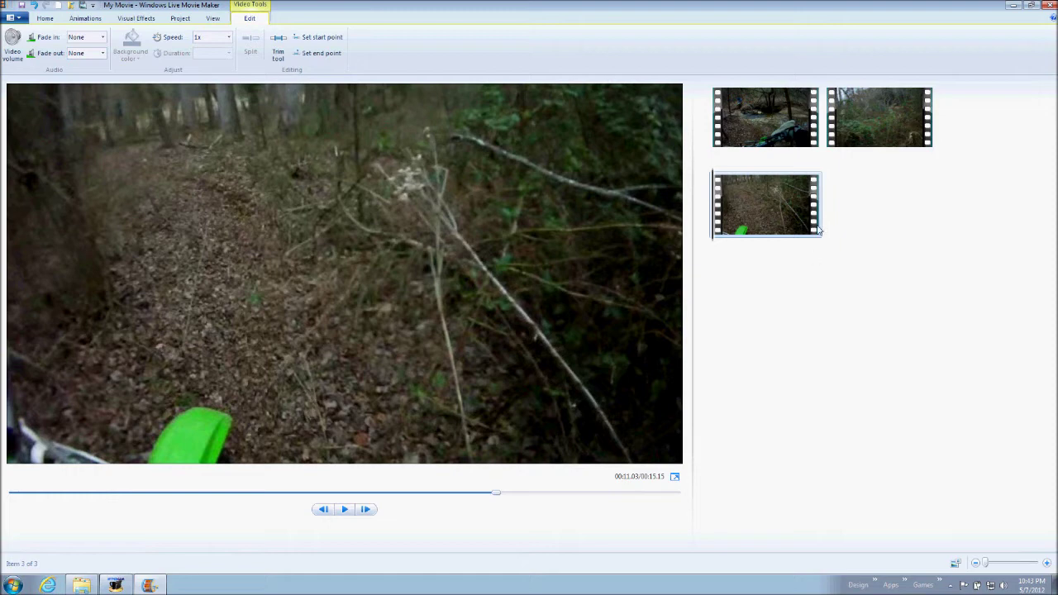
- Turn the middle clip's Video volume slider all the way down
left_click(862, 130)
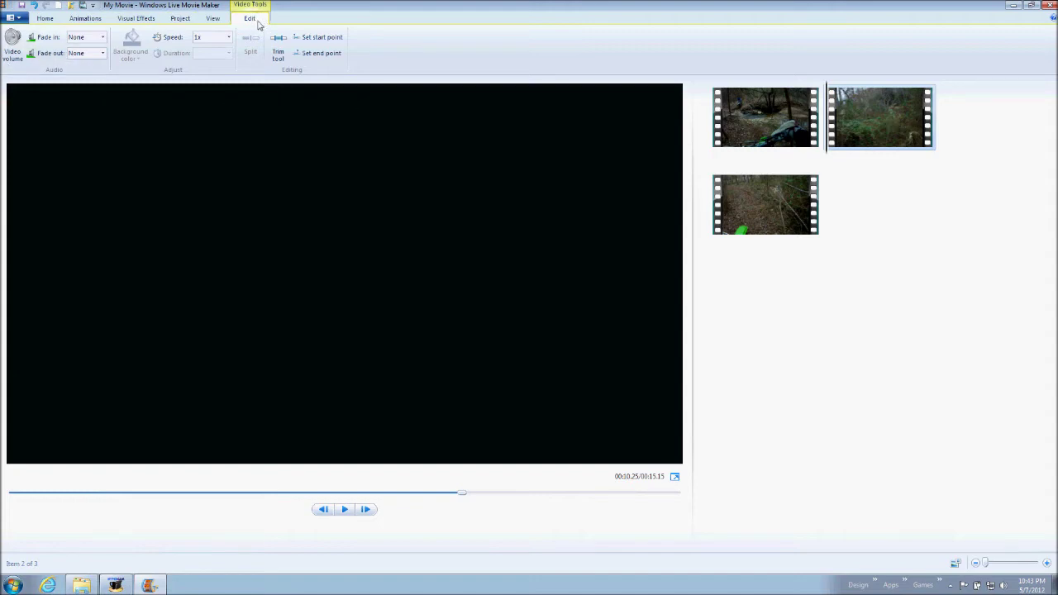
left_click(14, 53)
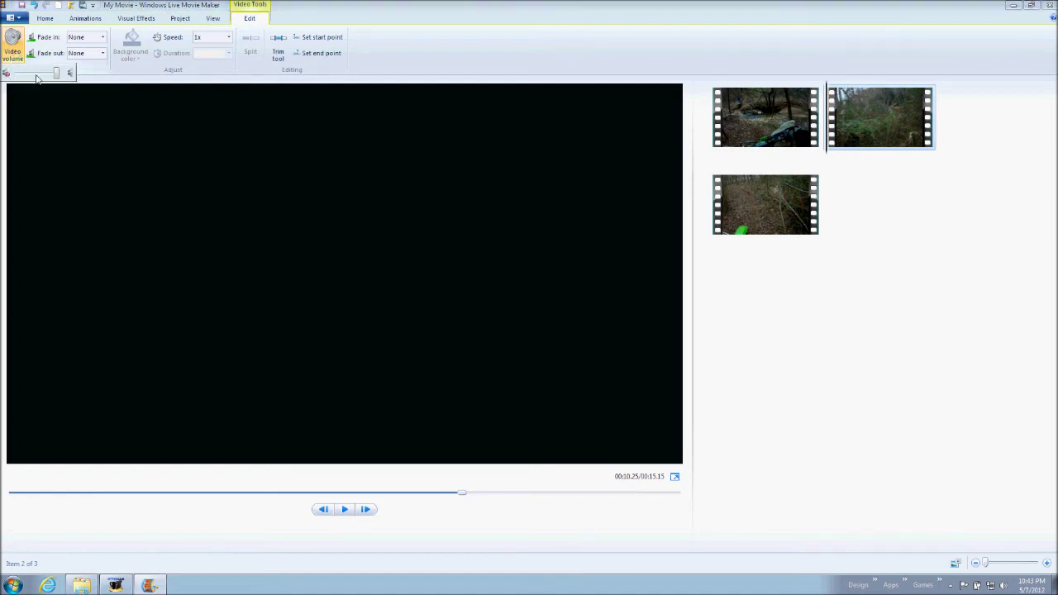
left_click_drag(56, 74, 18, 76)
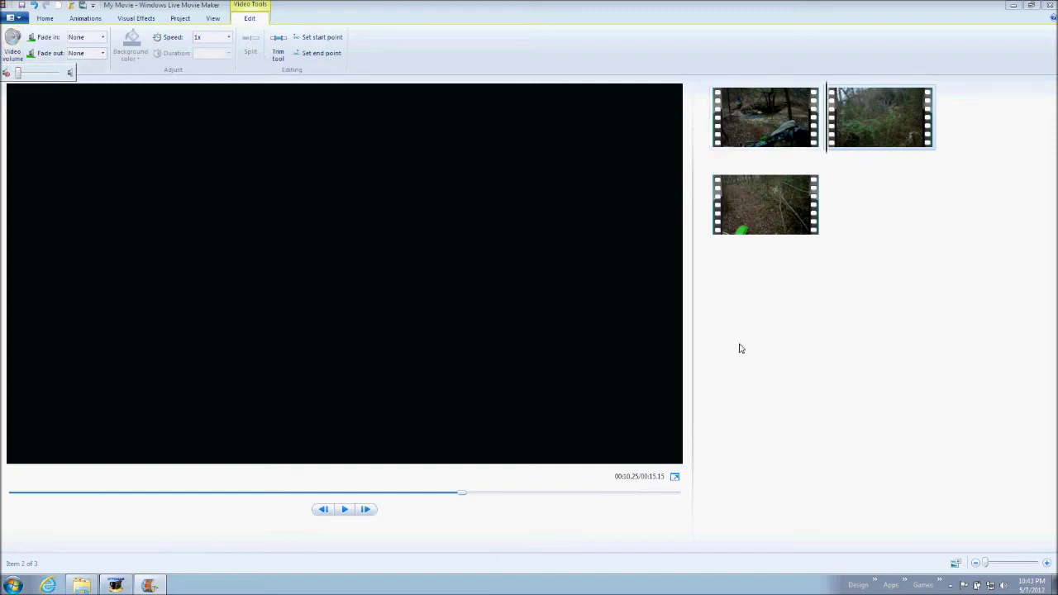
left_click_drag(461, 501, 403, 495)
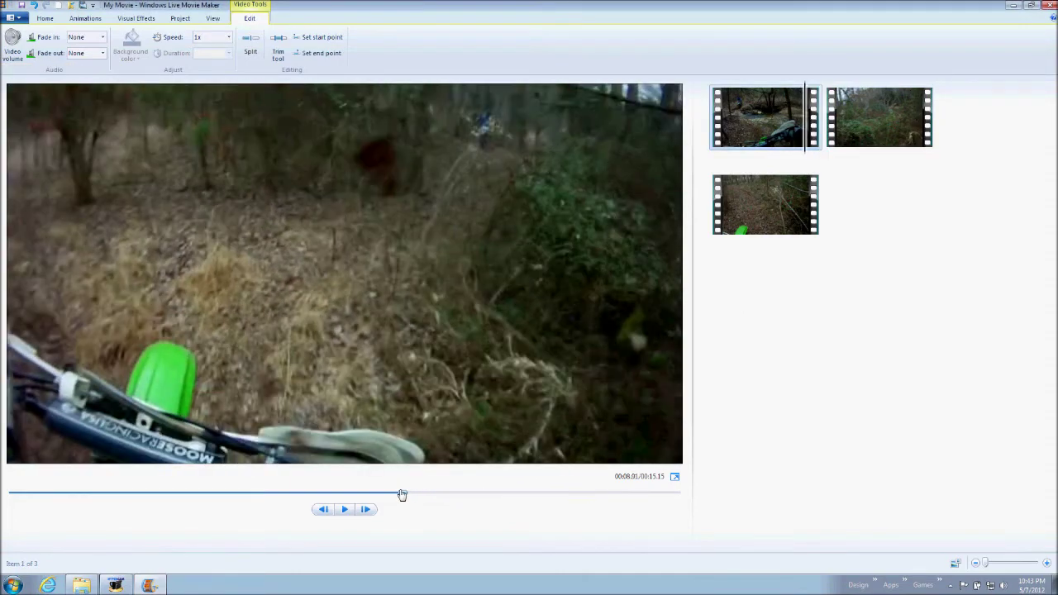
left_click(344, 510)
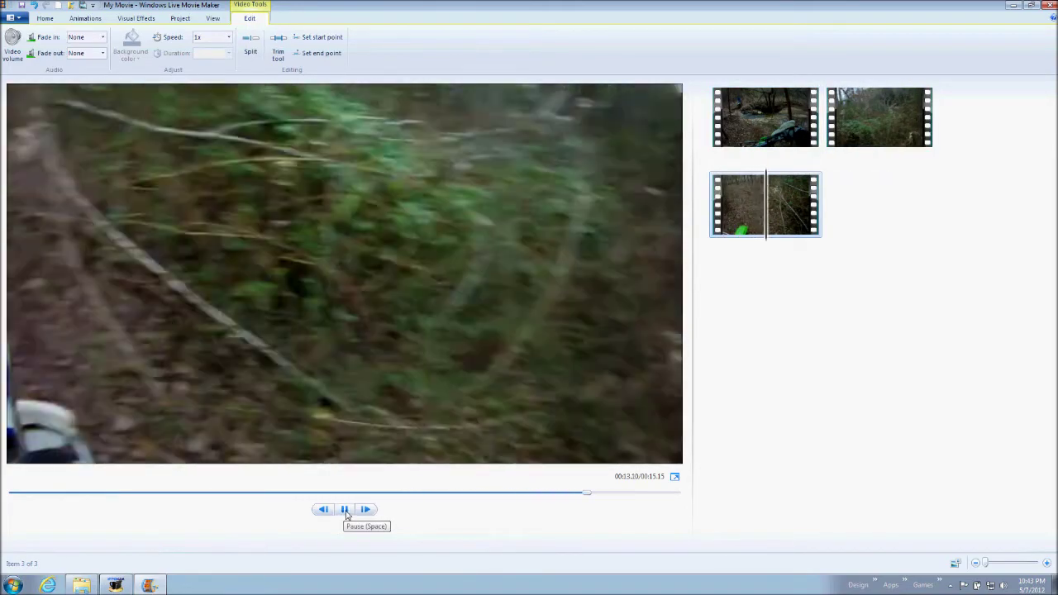
left_click(345, 510)
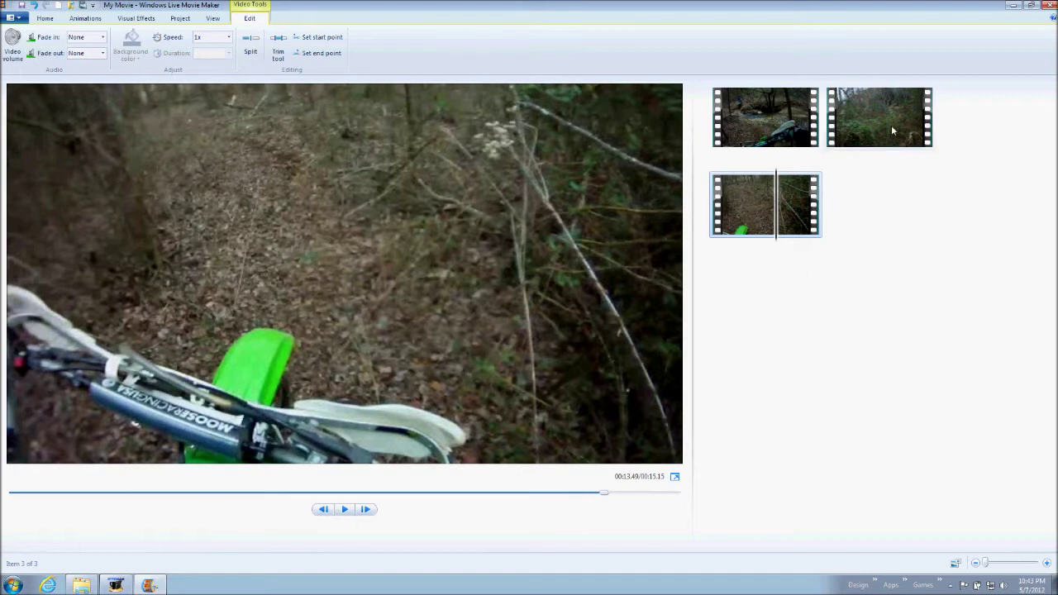
- With the middle clip selected, add Beep_1sec.wav from SOUND EFFECTS to the project as music
mouse_move(882, 126)
key("Left")
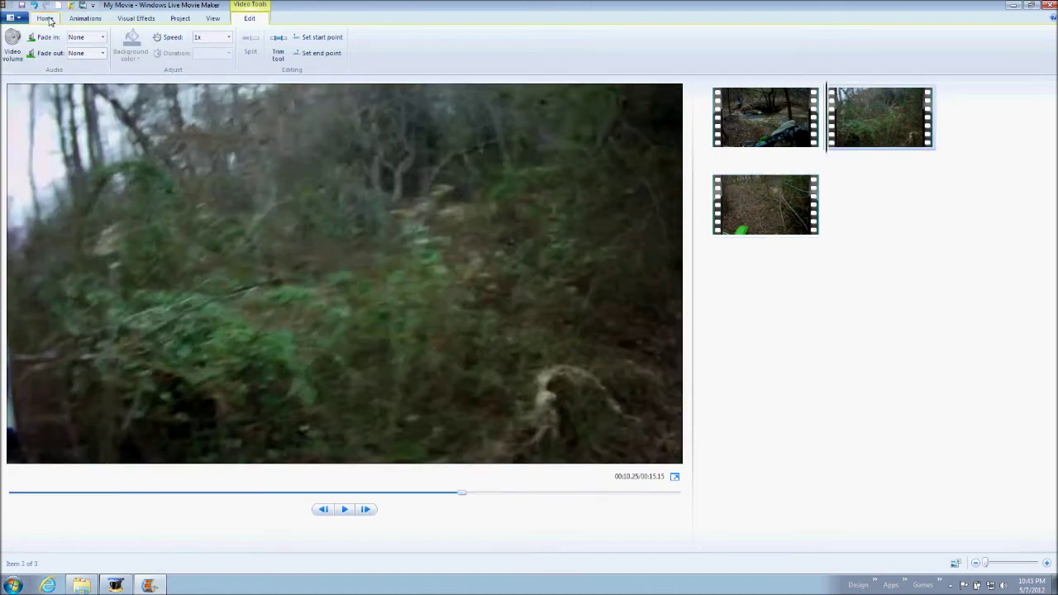
left_click(46, 18)
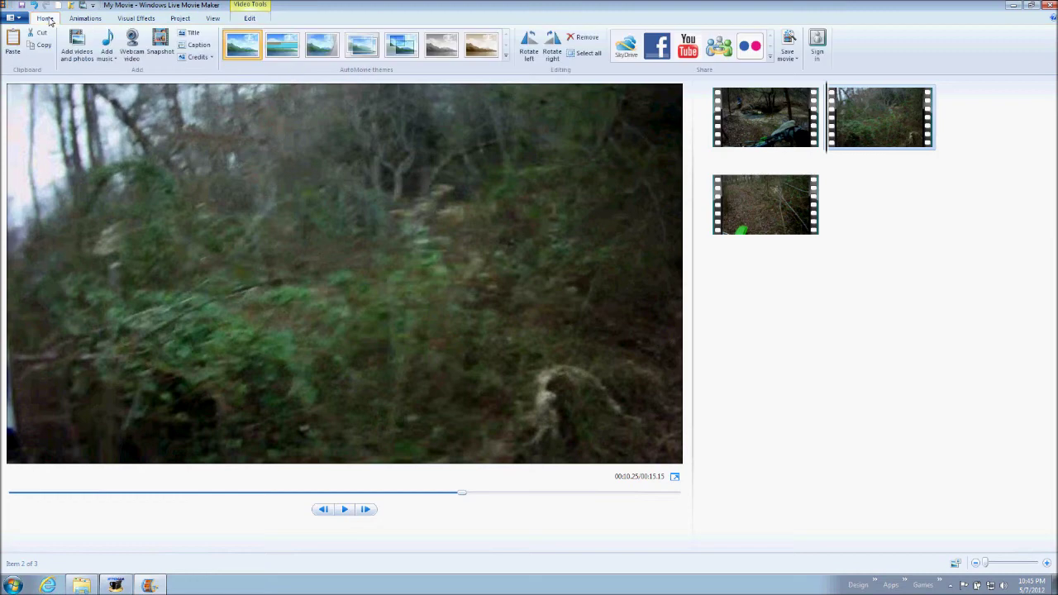
left_click(118, 59)
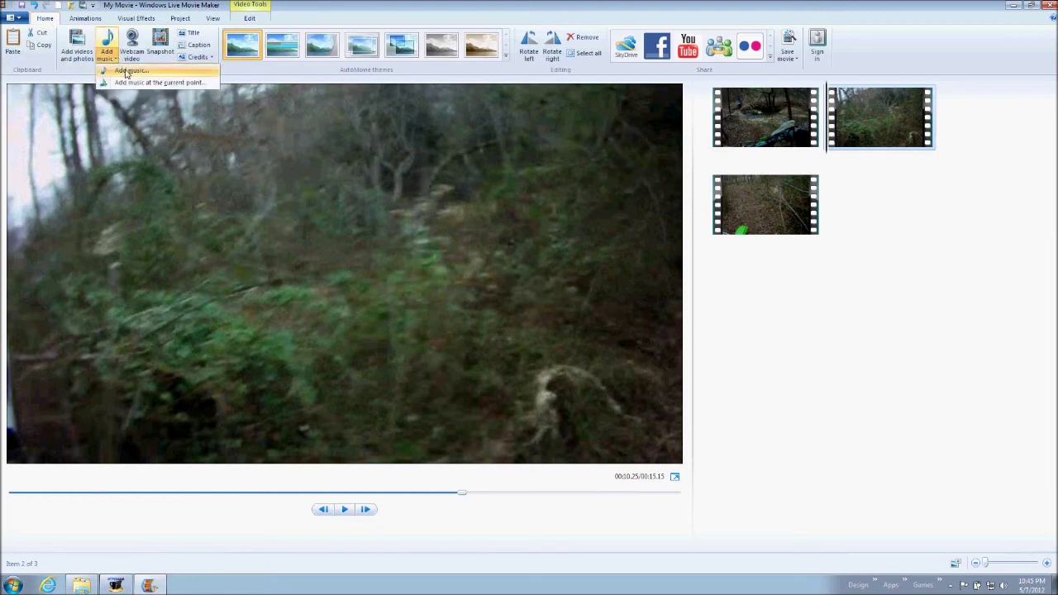
left_click(126, 71)
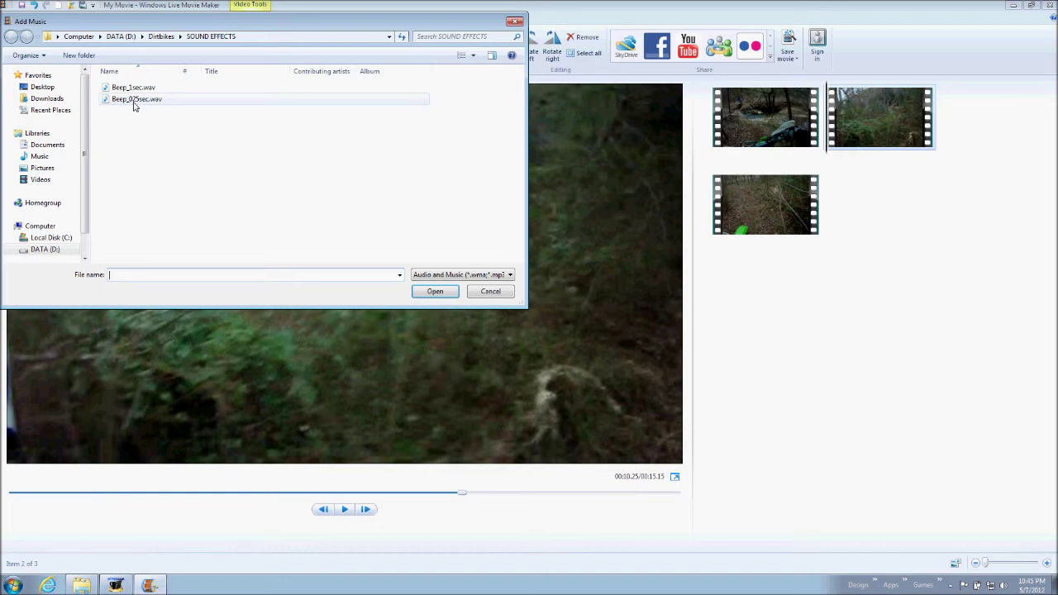
left_click(130, 89)
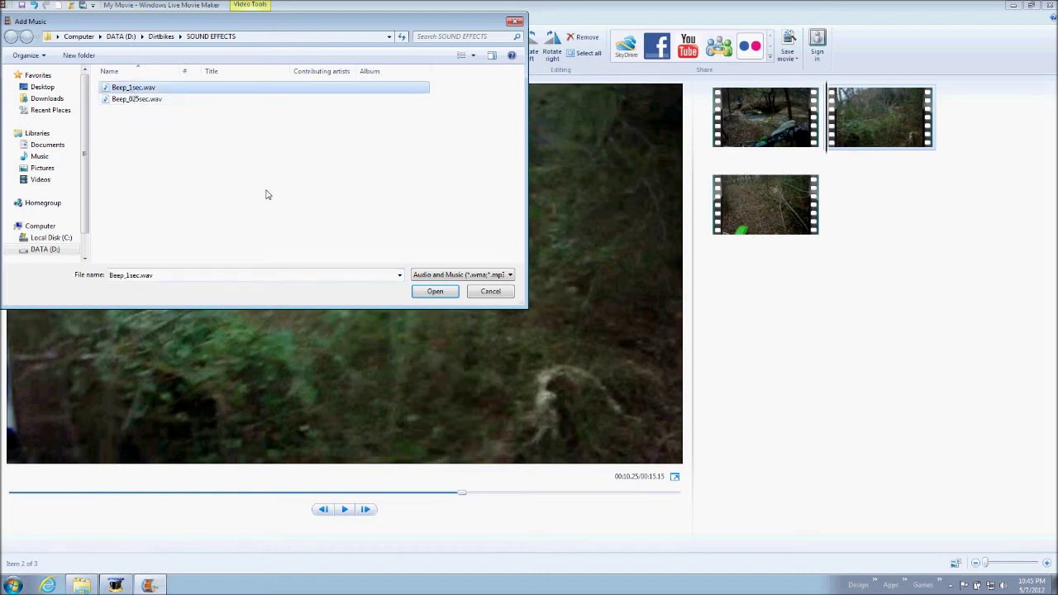
left_click(436, 292)
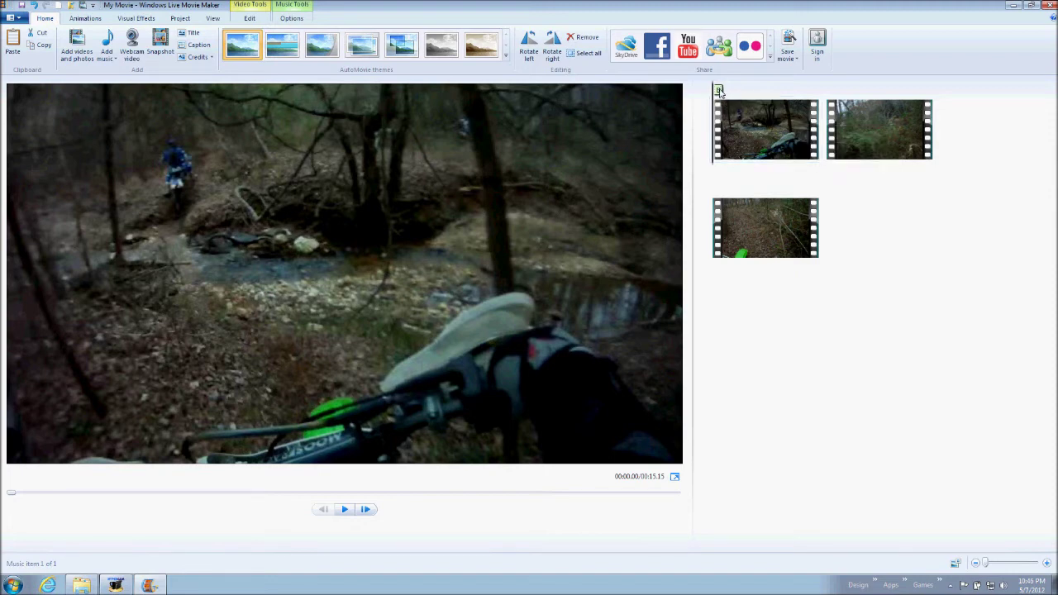
- Move the Beep_1sec music bar so it begins at the start of the second clip
left_click_drag(718, 91, 740, 94)
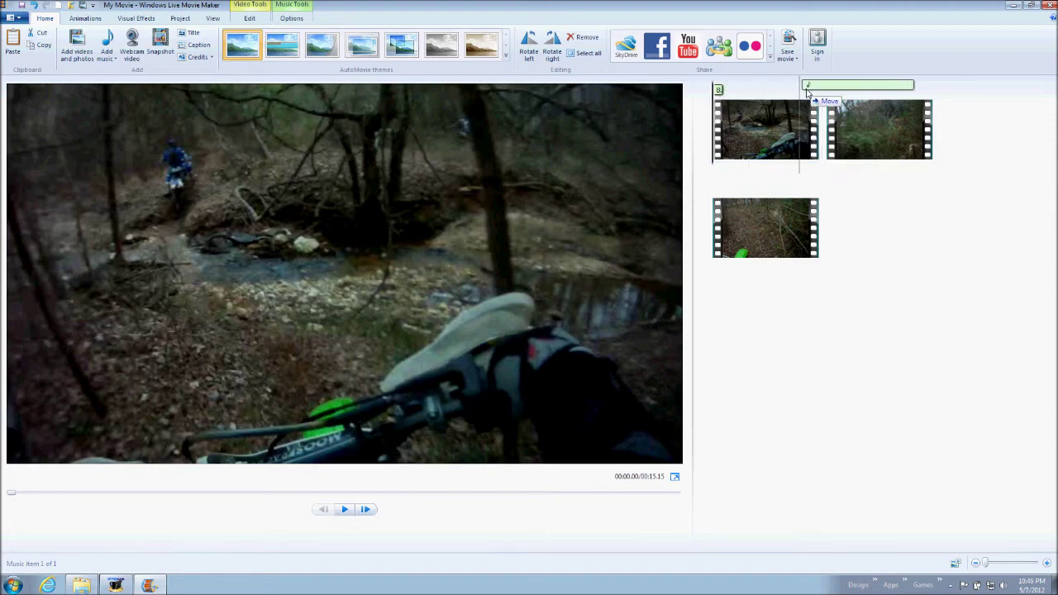
left_click_drag(807, 92, 832, 96)
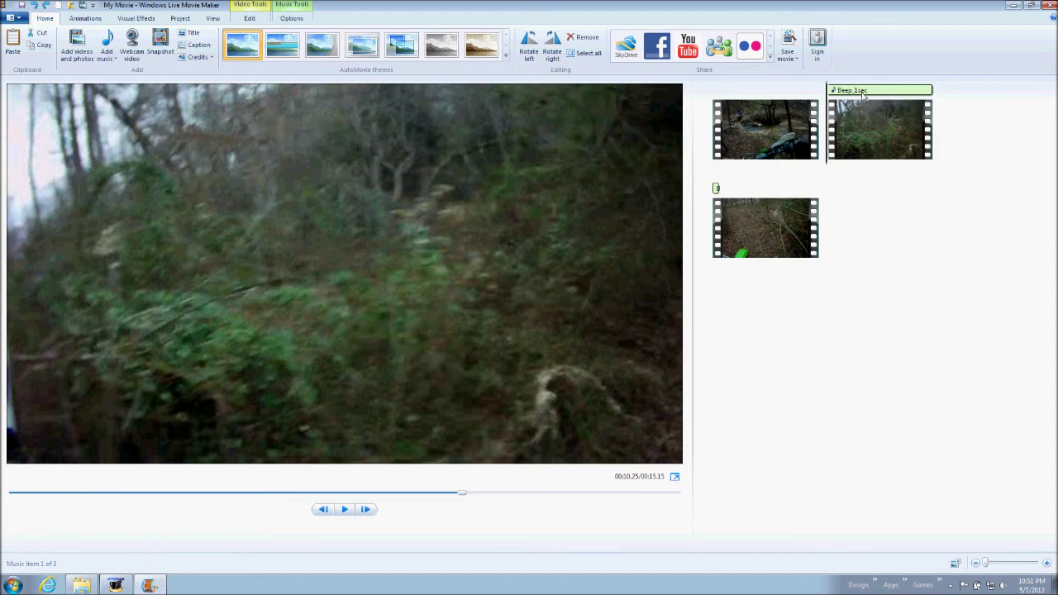
- Lower the Beep_1sec music volume, then play back the muted middle section to check it
double_click(875, 91)
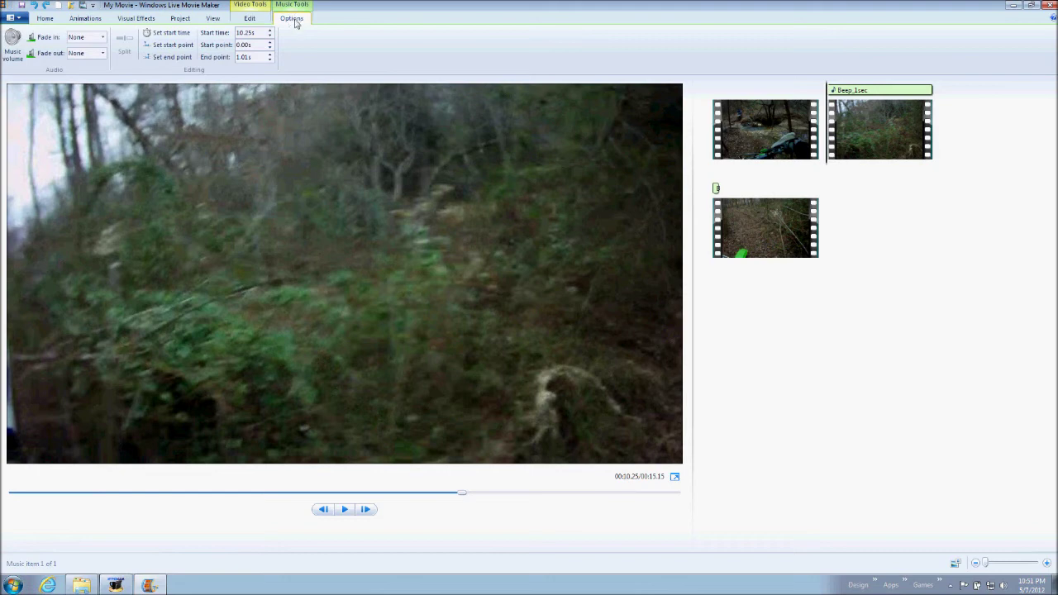
left_click(11, 54)
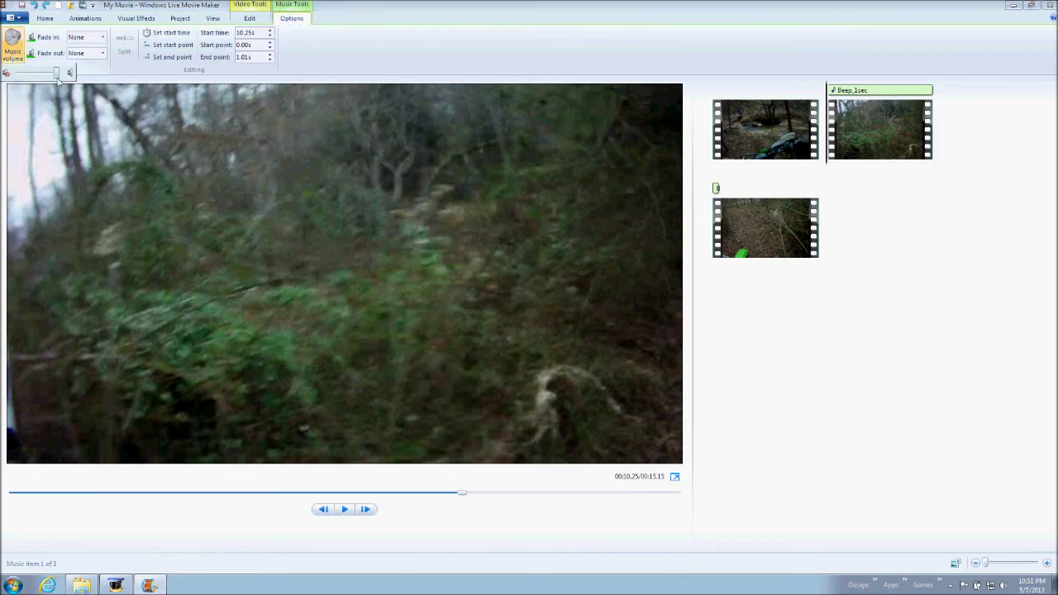
left_click_drag(56, 73, 38, 79)
left_click(345, 510)
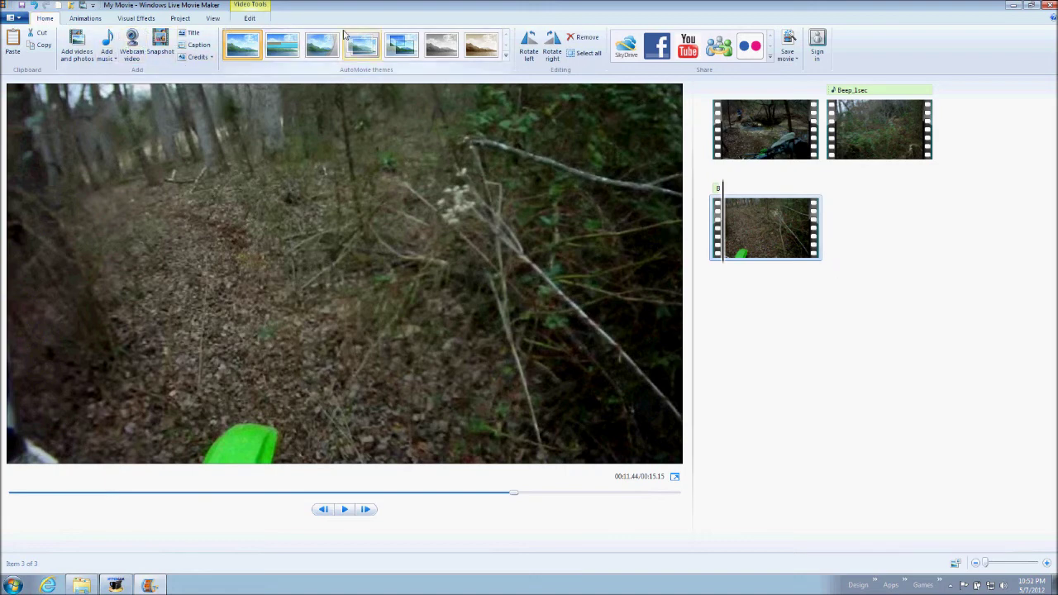
- Try a device preset from the Save movie list, cancel it, and return to the settings list
left_click(798, 63)
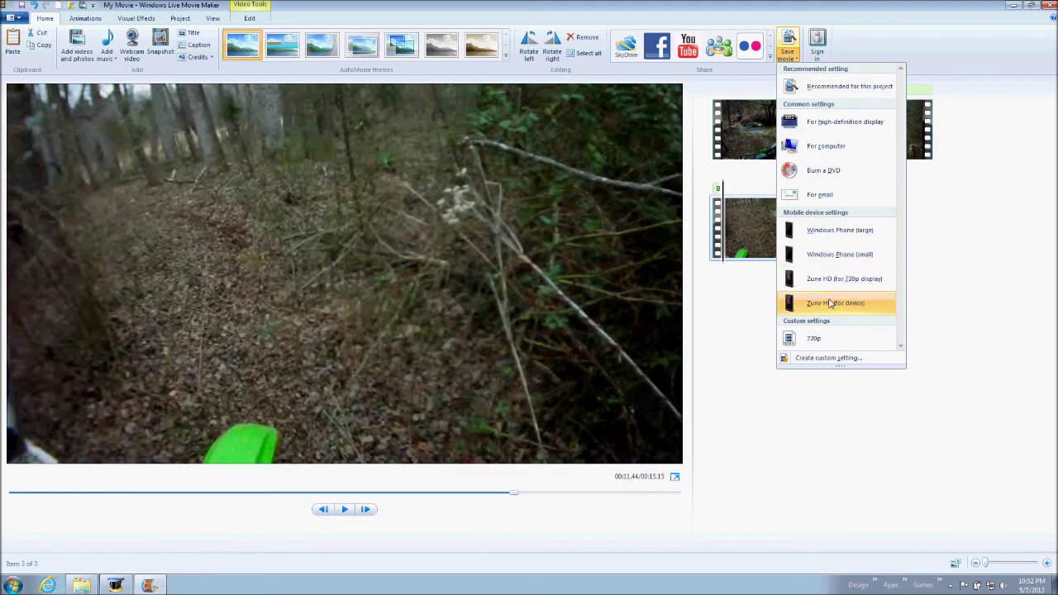
left_click(814, 340)
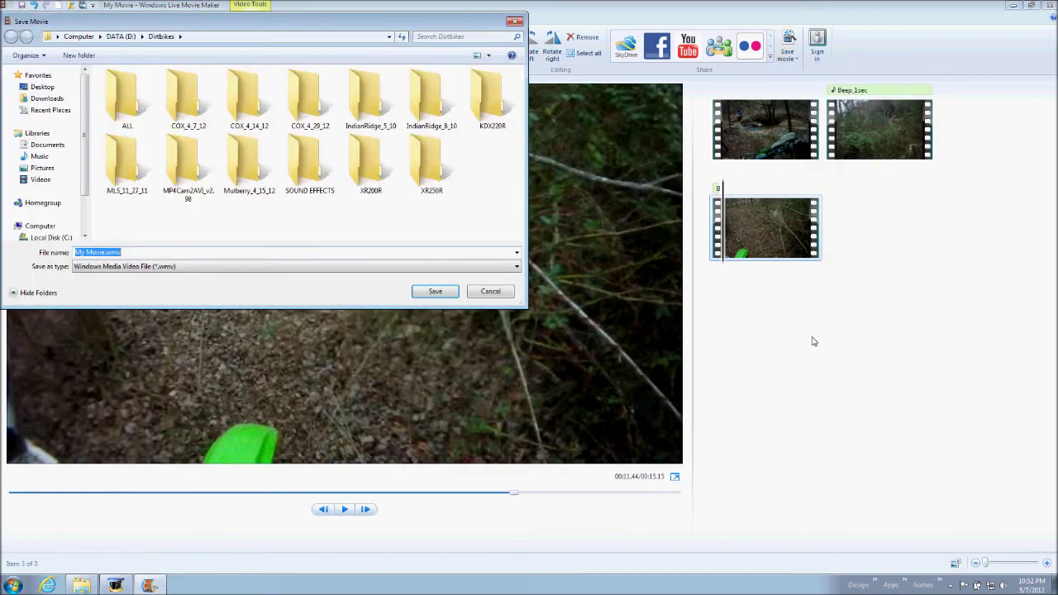
left_click(494, 292)
left_click(799, 59)
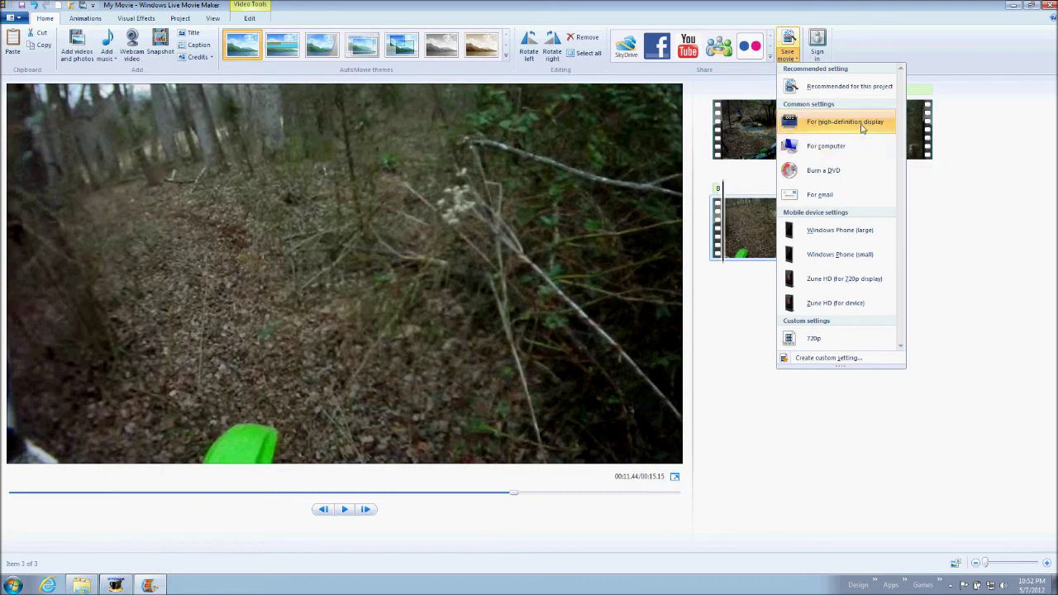
- Review the 1280x720, 8000 kbps, 30 fps custom setting, then close it unchanged
left_click(812, 360)
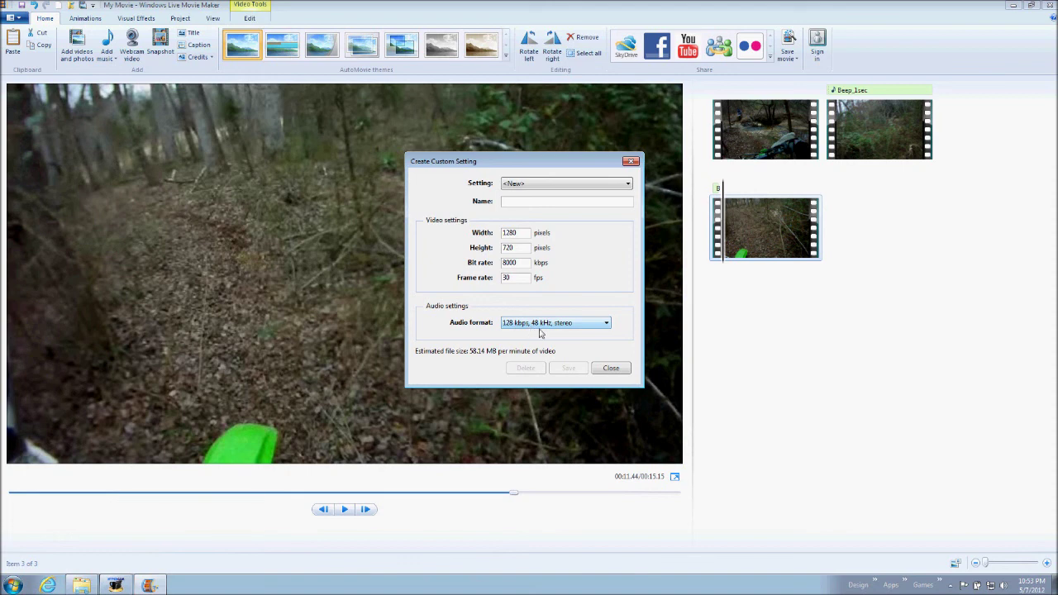
left_click(601, 370)
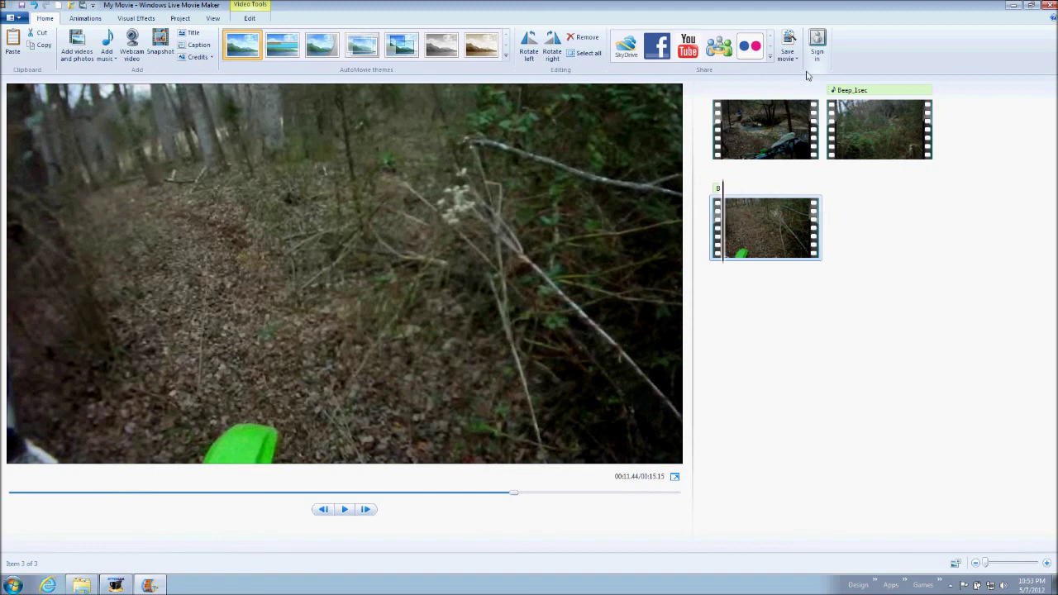
- Save the movie with the 720p setting in Dirtbikes, renaming 'My Movie' to bleep_test
left_click(789, 53)
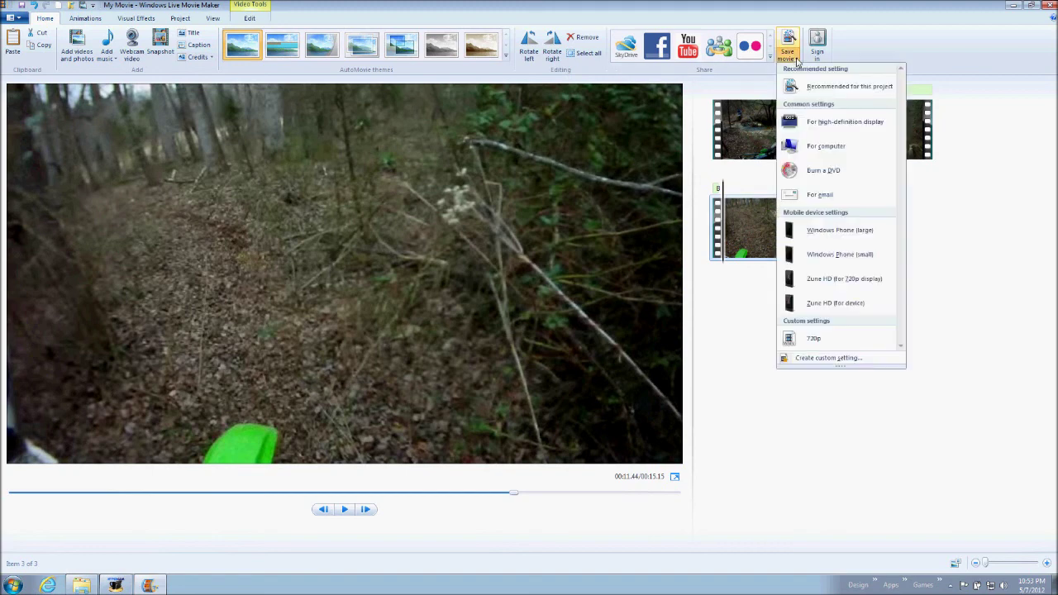
left_click(803, 338)
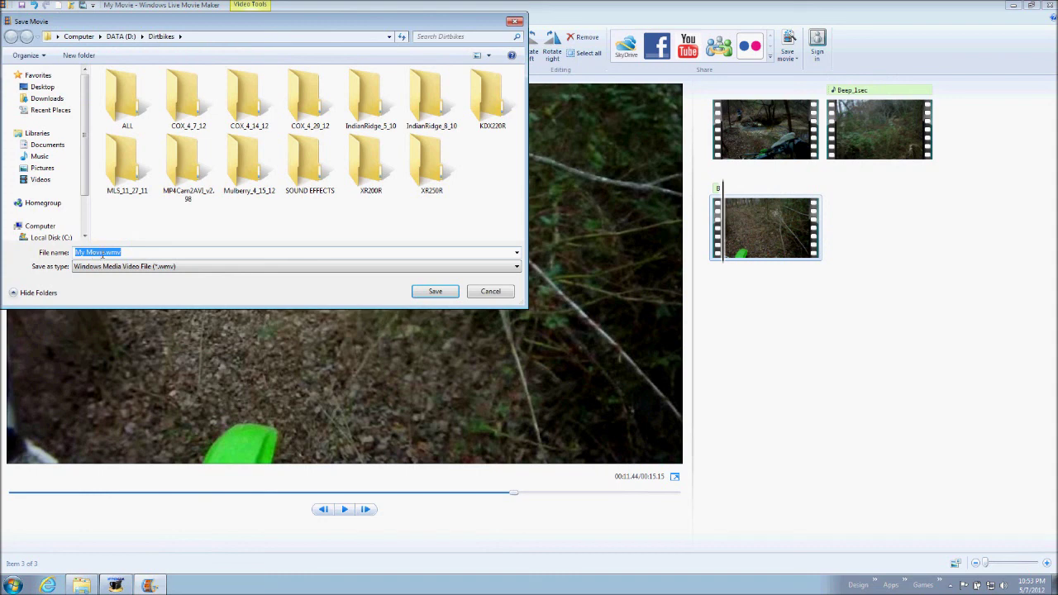
left_click_drag(104, 253, 58, 256)
type("bleep_test")
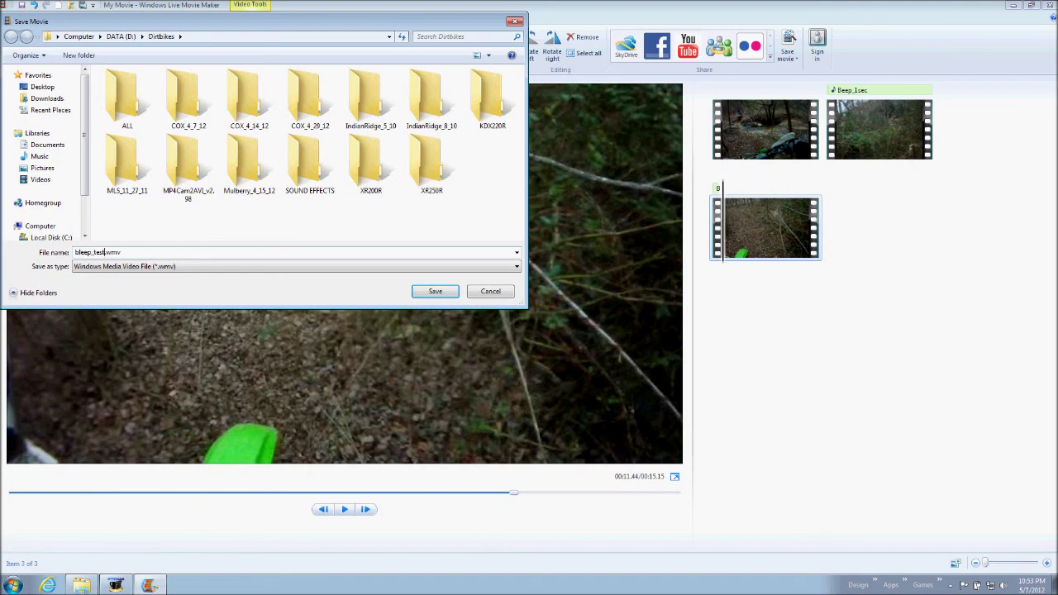